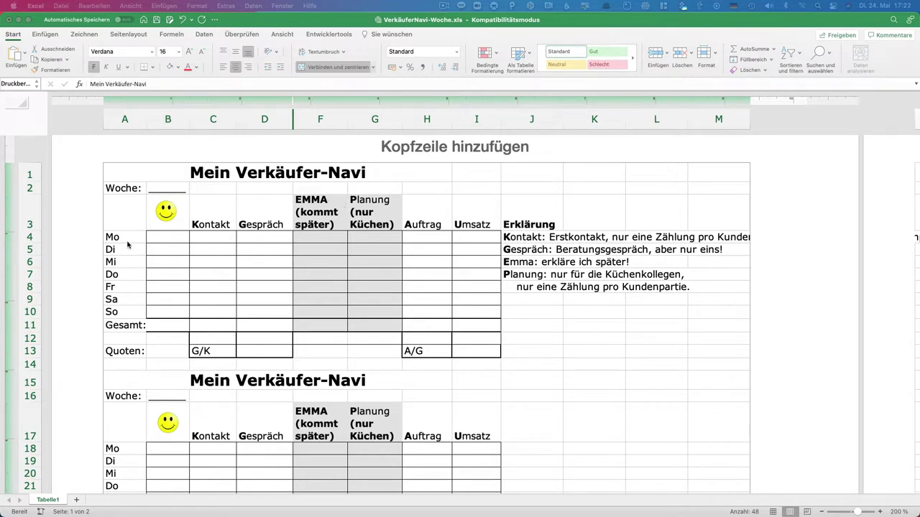
Examine the weekly Verkäufer-Navi table's smiley, Kontakt and Gespräch columns
{"action": "key", "text": "super+a"}
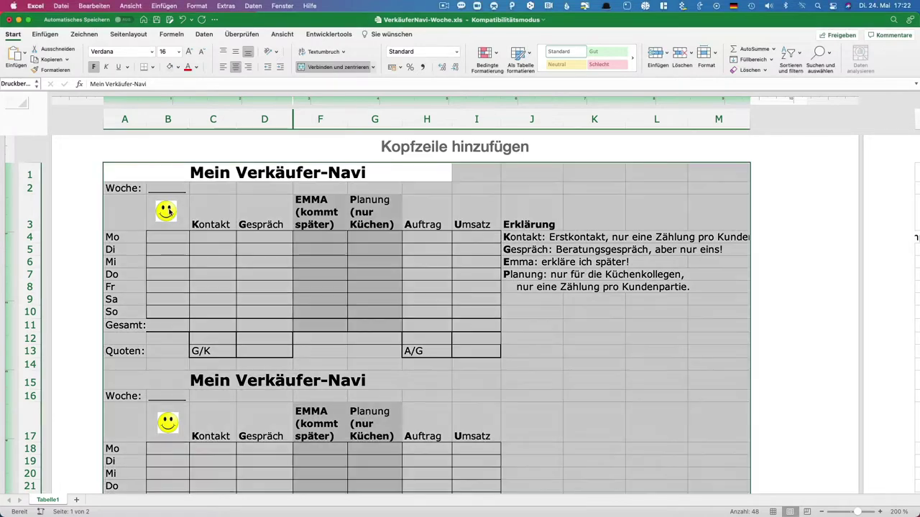
{"action": "left_click", "coordinate": [166, 210]}
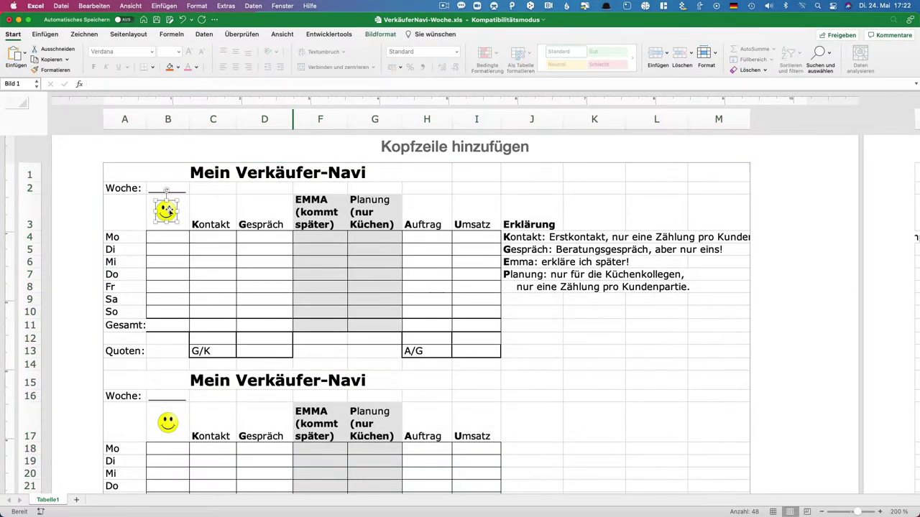
{"action": "scroll", "coordinate": [174, 210], "scroll_direction": "up", "scroll_amount": 5}
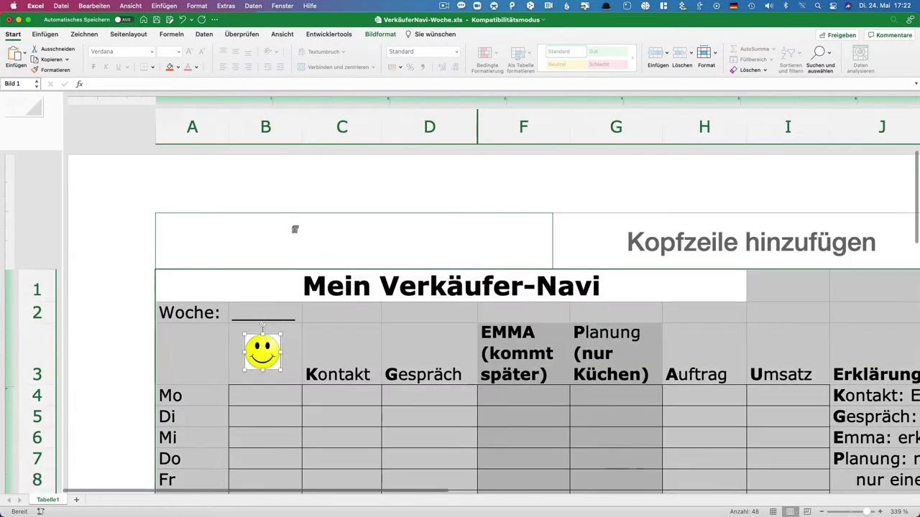
{"action": "scroll", "coordinate": [346, 368], "scroll_direction": "down", "scroll_amount": 2}
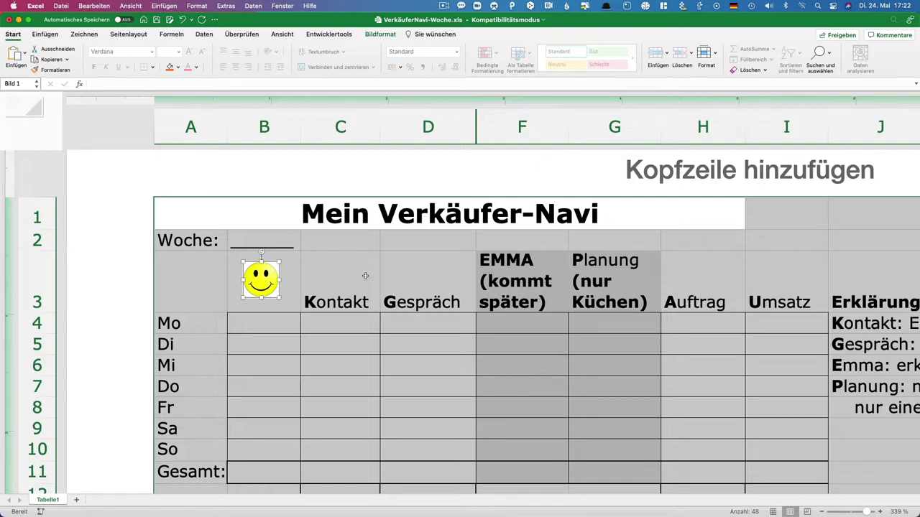
{"action": "left_click", "coordinate": [338, 302]}
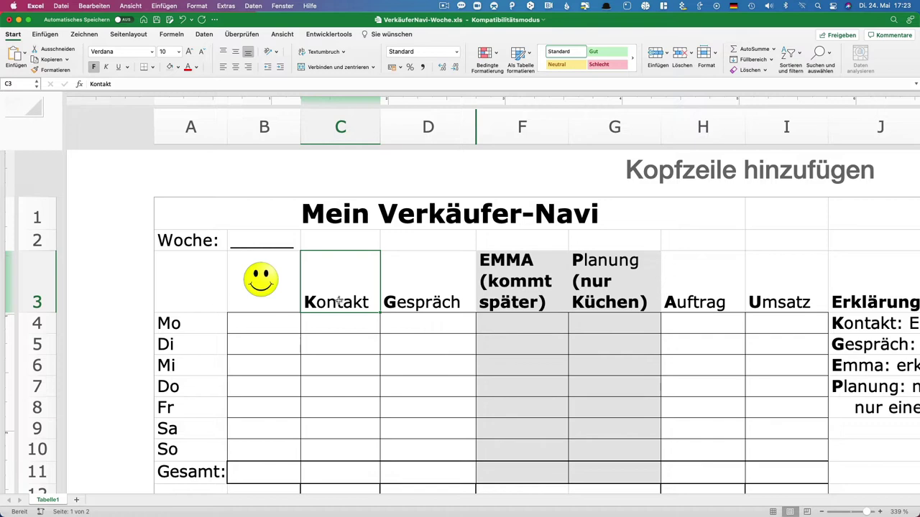
{"action": "key", "text": "Right"}
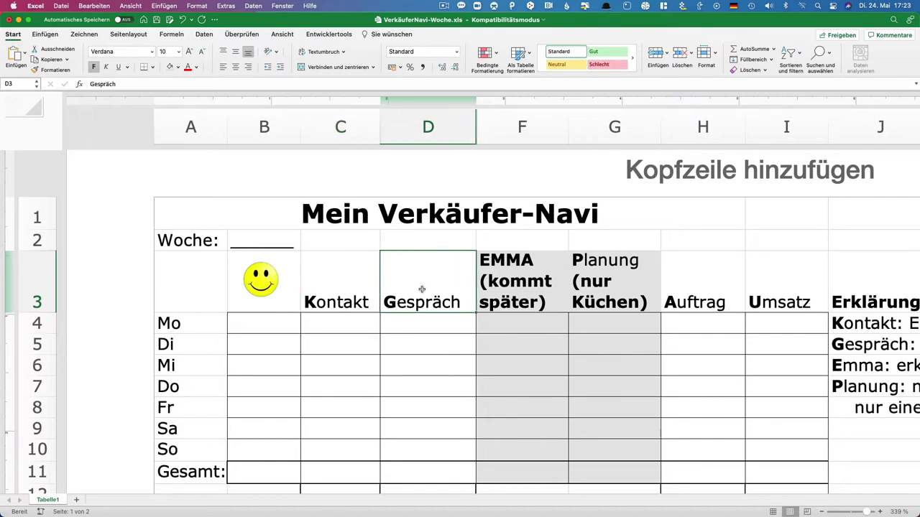
{"action": "scroll", "coordinate": [443, 281], "scroll_direction": "up", "scroll_amount": 5}
{"action": "scroll", "coordinate": [442, 281], "scroll_direction": "up", "scroll_amount": 2}
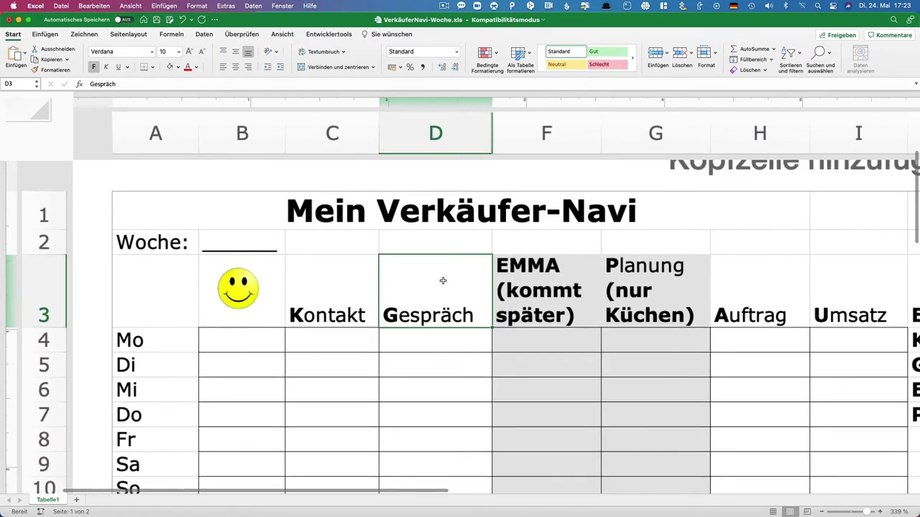
{"action": "scroll", "coordinate": [488, 395], "scroll_direction": "down", "scroll_amount": 3}
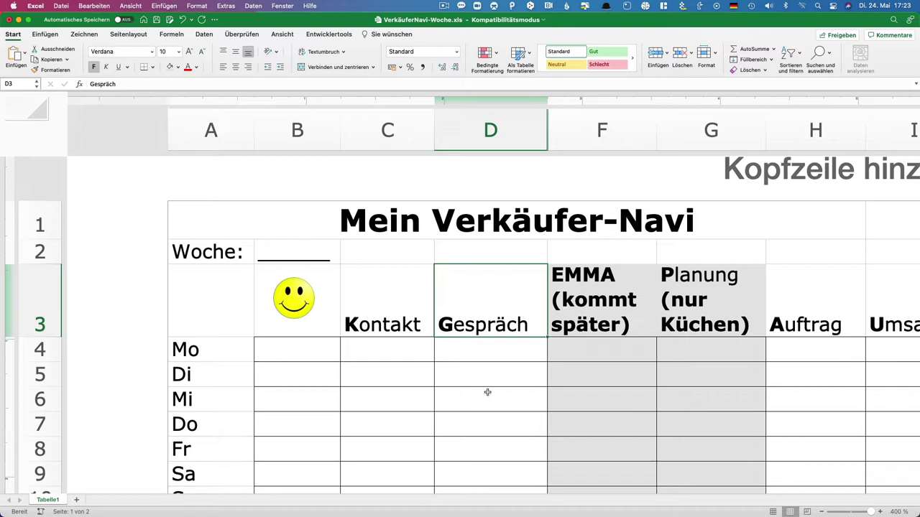
{"action": "left_click", "coordinate": [401, 325]}
{"action": "left_click", "coordinate": [475, 314]}
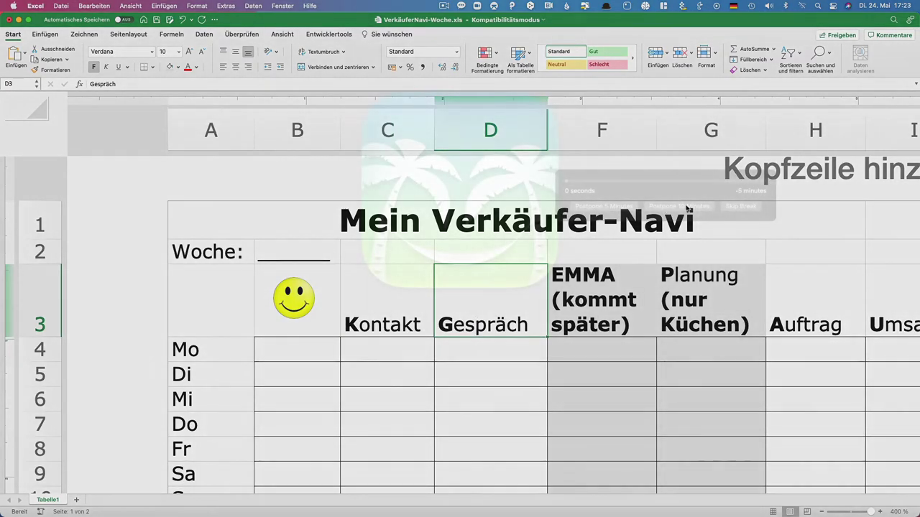
Skip the break reminder and enter Monday's tally marks: IIII under Kontakt and III under Gespräch
{"action": "left_click", "coordinate": [739, 207]}
{"action": "left_click", "coordinate": [484, 356]}
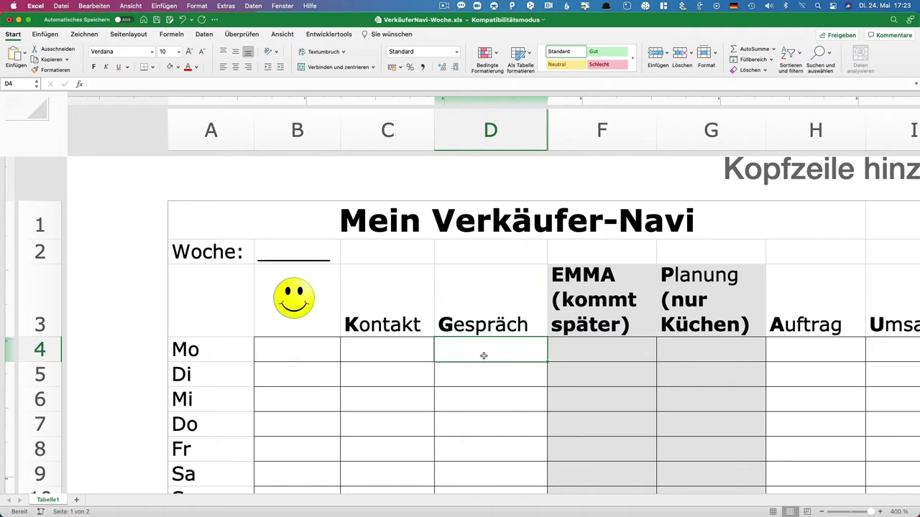
{"action": "type", "text": "I"}
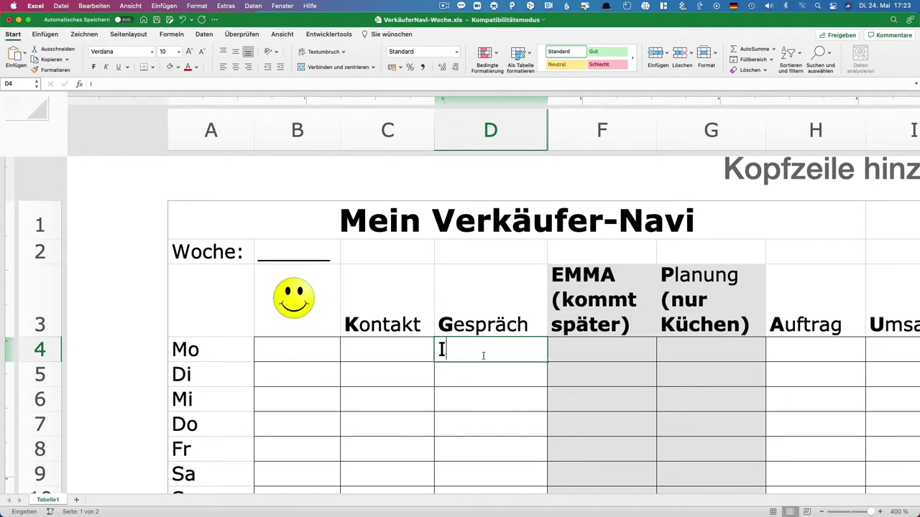
{"action": "key", "text": "Left"}
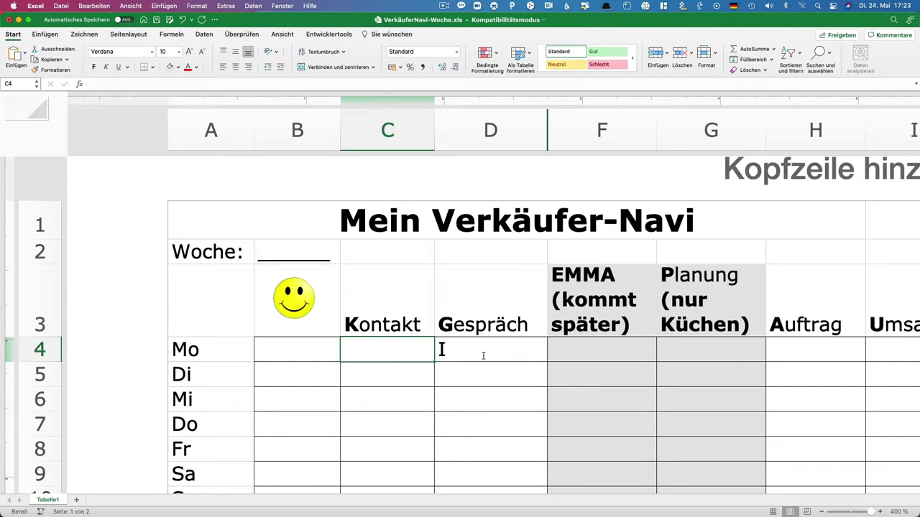
{"action": "type", "text": "IIII"}
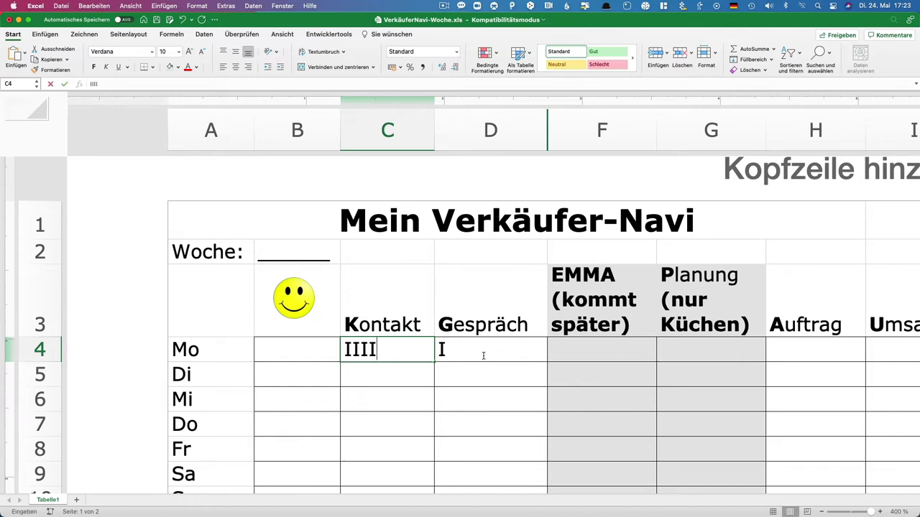
{"action": "left_click", "coordinate": [483, 356]}
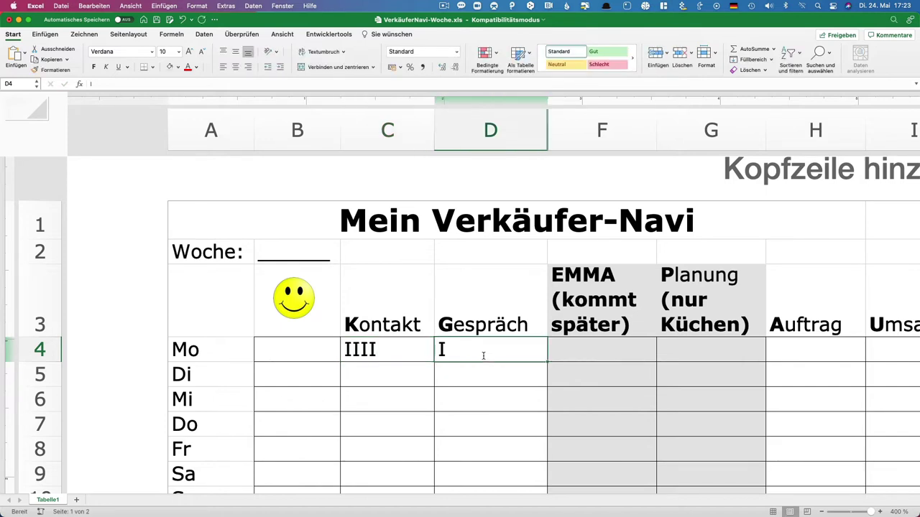
{"action": "type", "text": "III"}
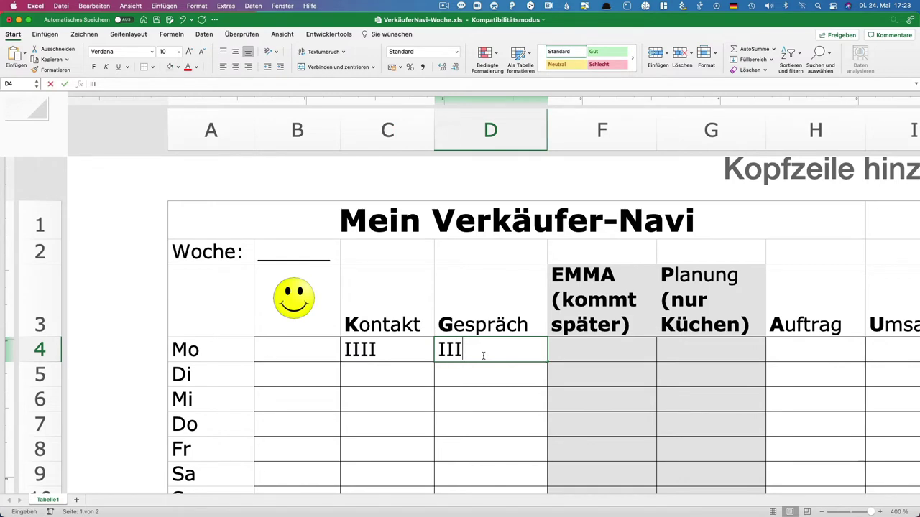
{"action": "key", "text": "Tab"}
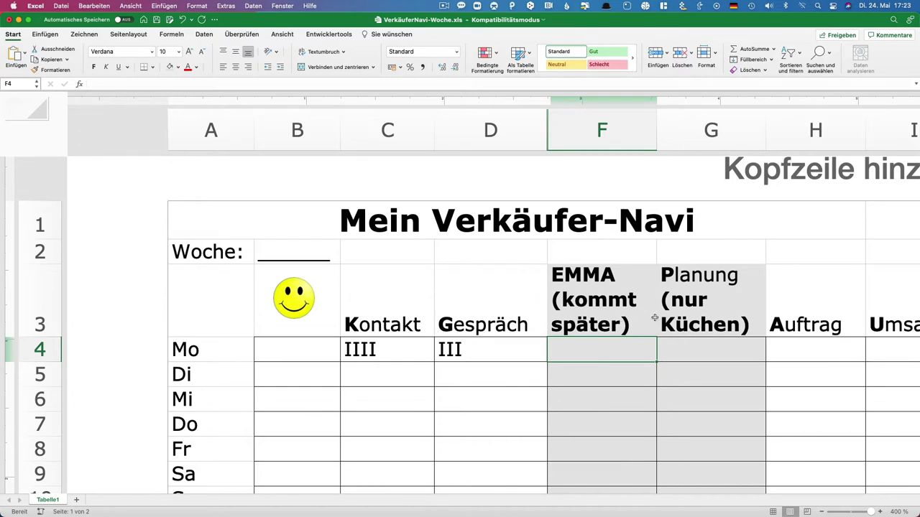
Enter 10000 as Monday's Umsatz in the first weekly table
{"action": "left_click", "coordinate": [726, 341]}
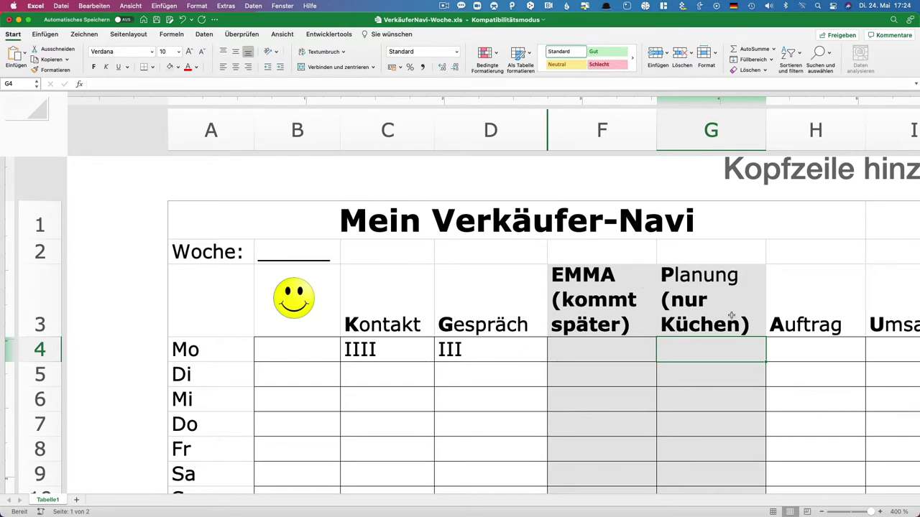
{"action": "scroll", "coordinate": [817, 351], "scroll_direction": "right", "scroll_amount": 5}
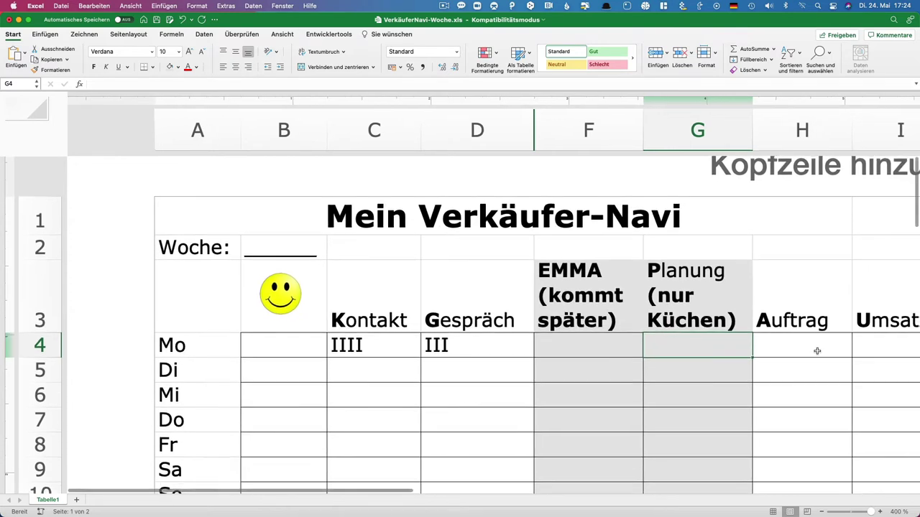
{"action": "scroll", "coordinate": [817, 351], "scroll_direction": "right", "scroll_amount": 2}
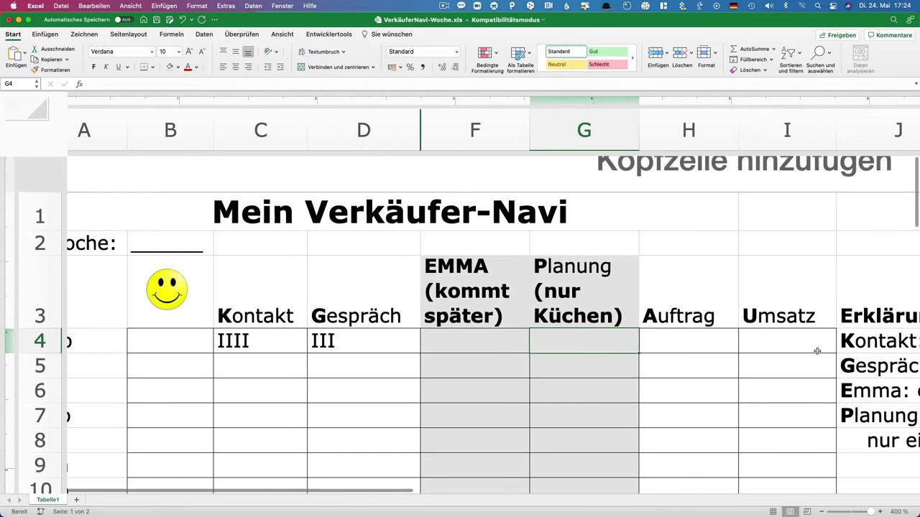
{"action": "left_click", "coordinate": [690, 335]}
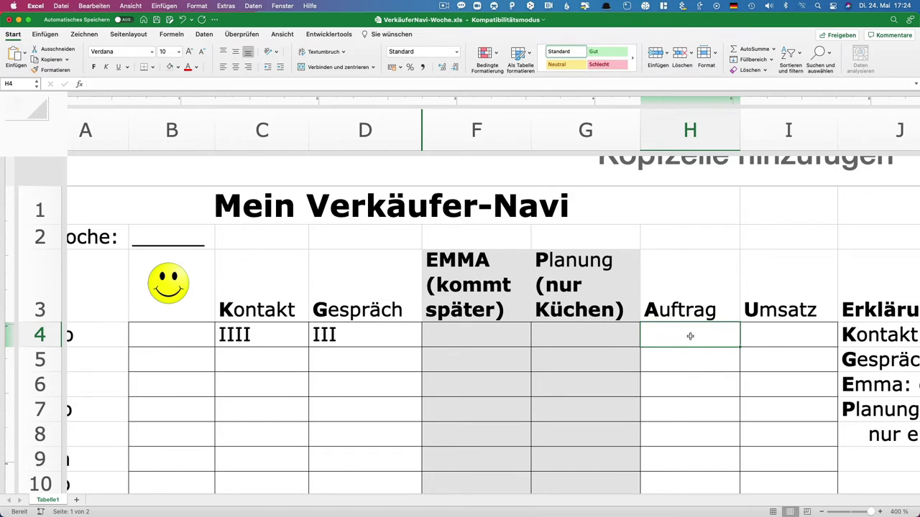
{"action": "left_click", "coordinate": [818, 336]}
{"action": "type", "text": "1000"}
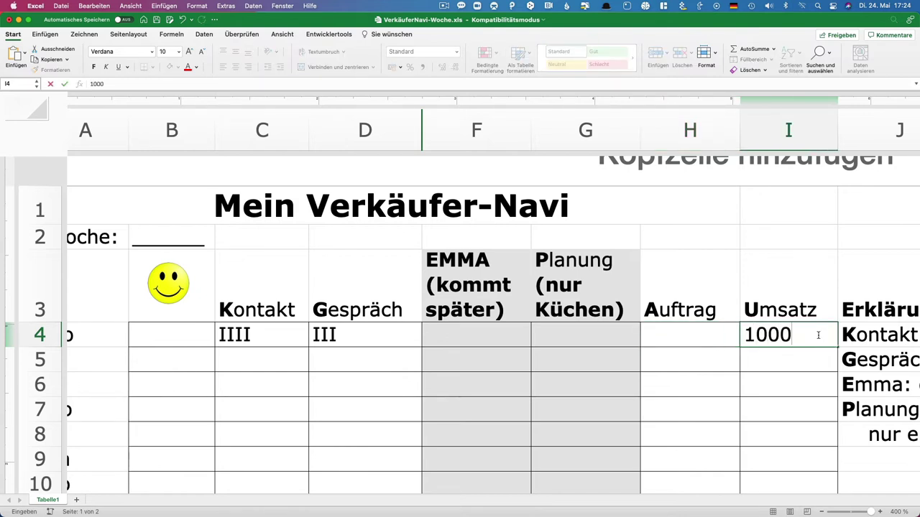
{"action": "type", "text": "0"}
{"action": "key", "text": "Return"}
{"action": "key", "text": "Up"}
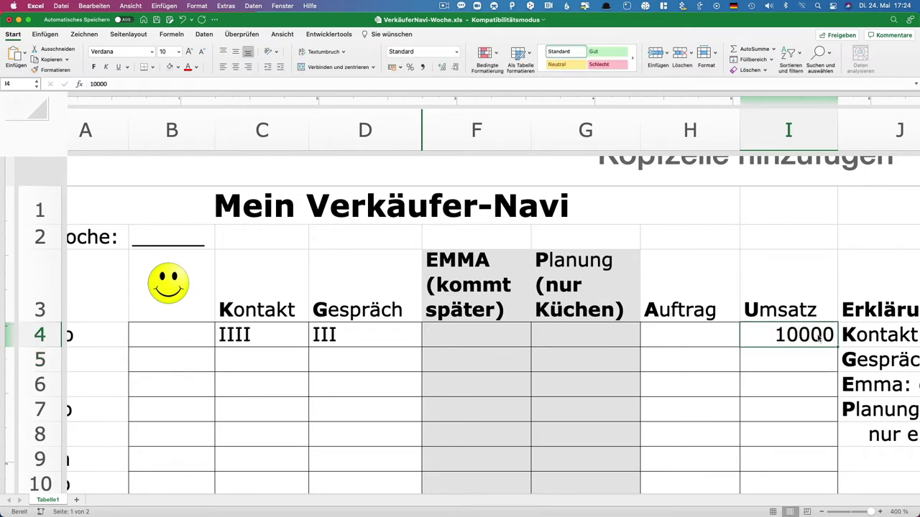
Enter ii in italics as Monday's Auftrag tally
{"action": "key", "text": "Left"}
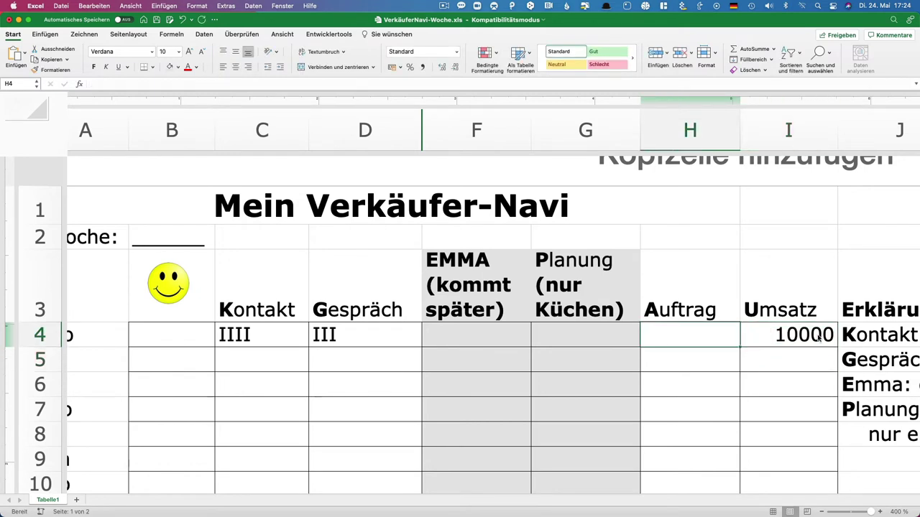
{"action": "key", "text": "super+i"}
{"action": "type", "text": "ii"}
{"action": "key", "text": "Return"}
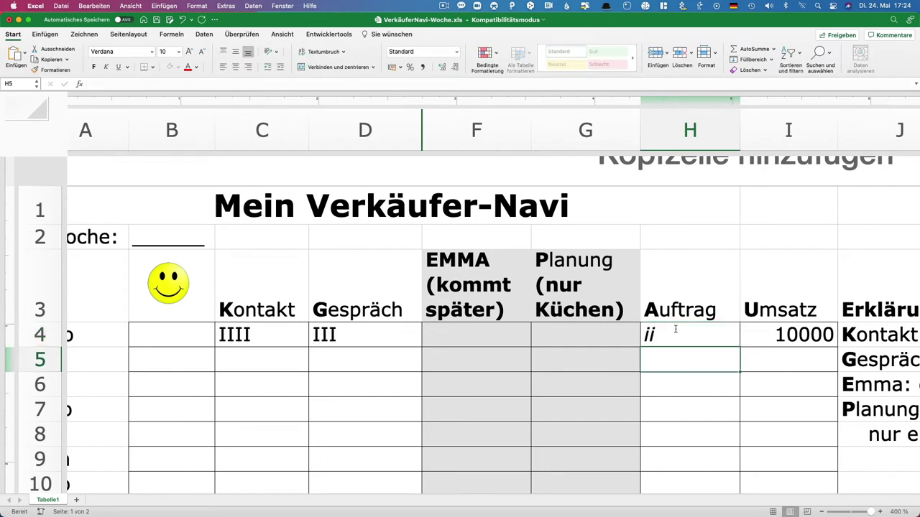
Replace Monday's tally marks with numbers: 8 under Kontakt and 3 under Gespräch
{"action": "scroll", "coordinate": [675, 329], "scroll_direction": "down", "scroll_amount": 4}
{"action": "scroll", "coordinate": [675, 329], "scroll_direction": "left", "scroll_amount": 1}
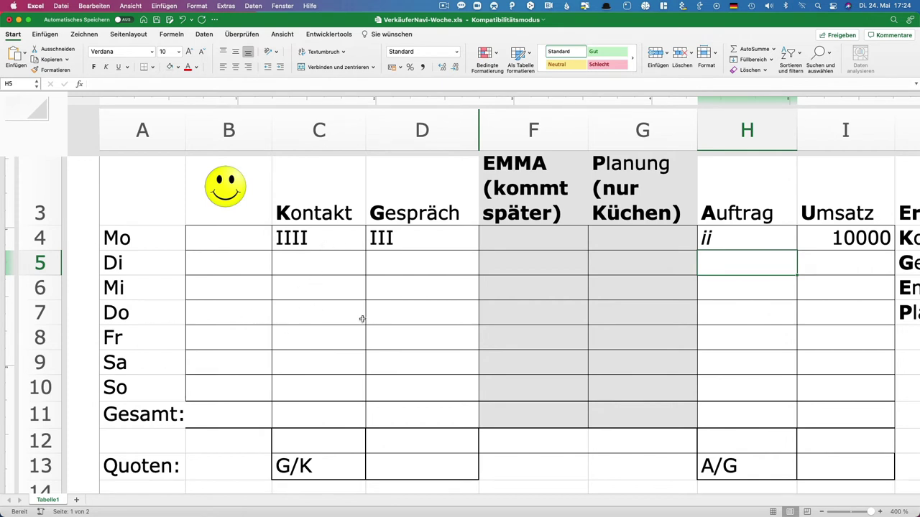
{"action": "left_click", "coordinate": [296, 420]}
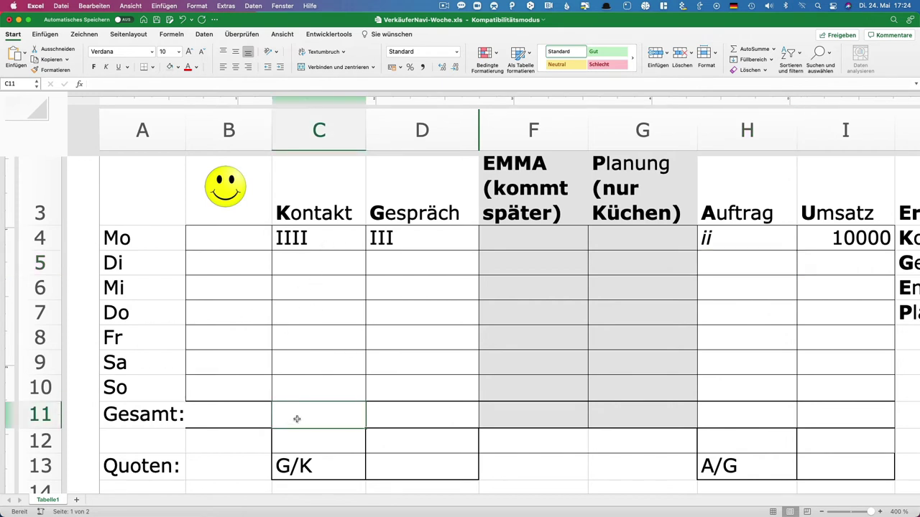
{"action": "left_click", "coordinate": [317, 234]}
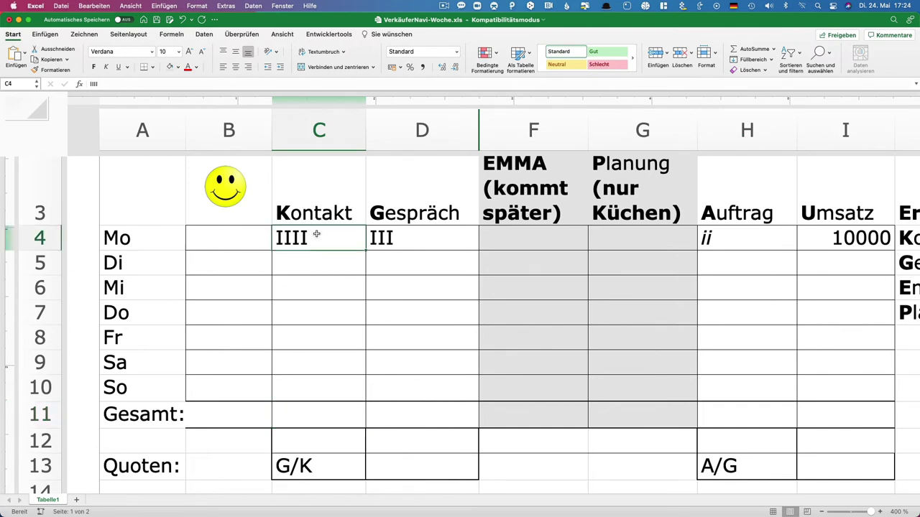
{"action": "type", "text": "8"}
{"action": "key", "text": "Return"}
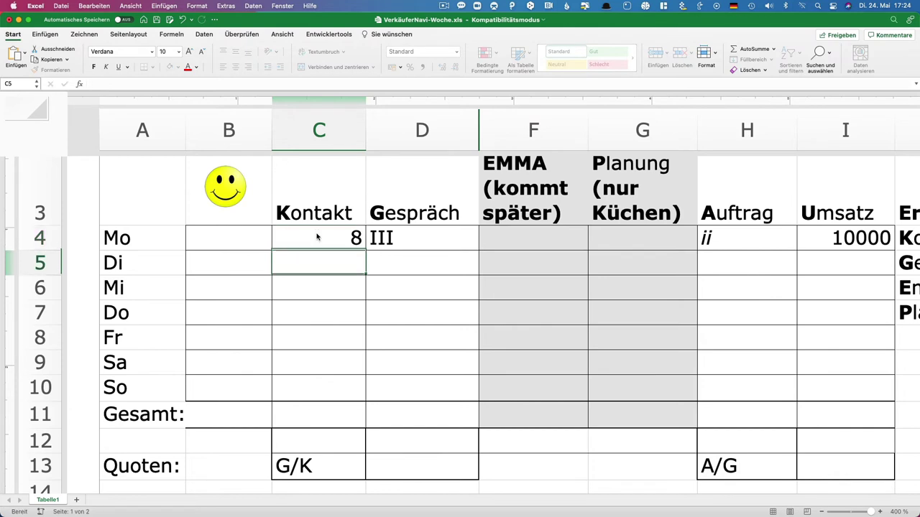
{"action": "key", "text": "Up"}
{"action": "key", "text": "Right"}
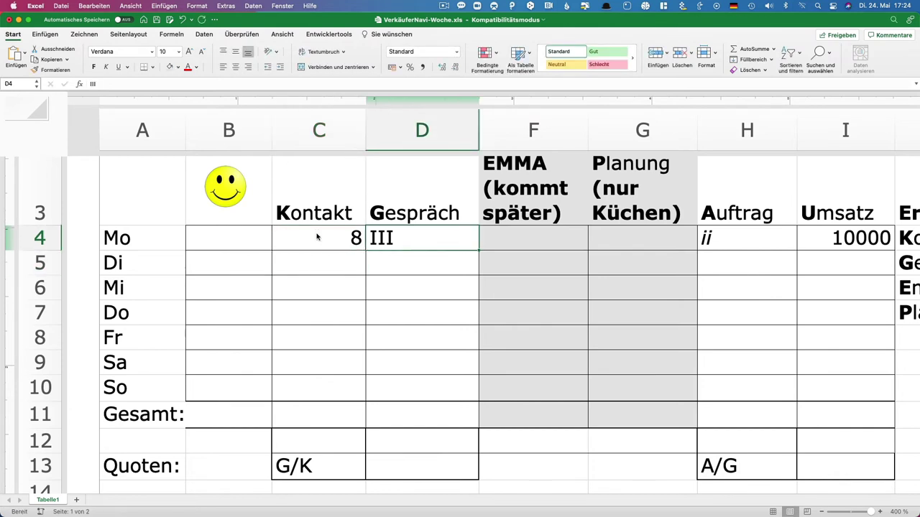
{"action": "type", "text": "3"}
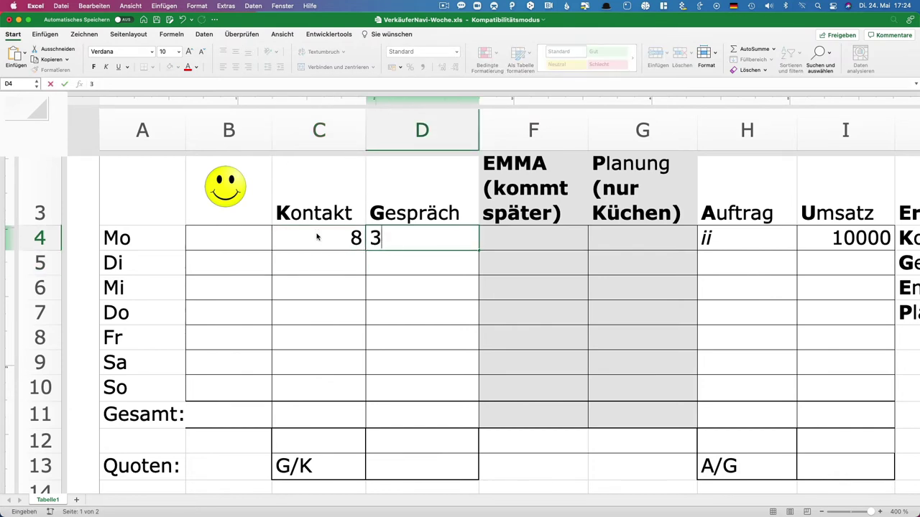
{"action": "key", "text": "Return"}
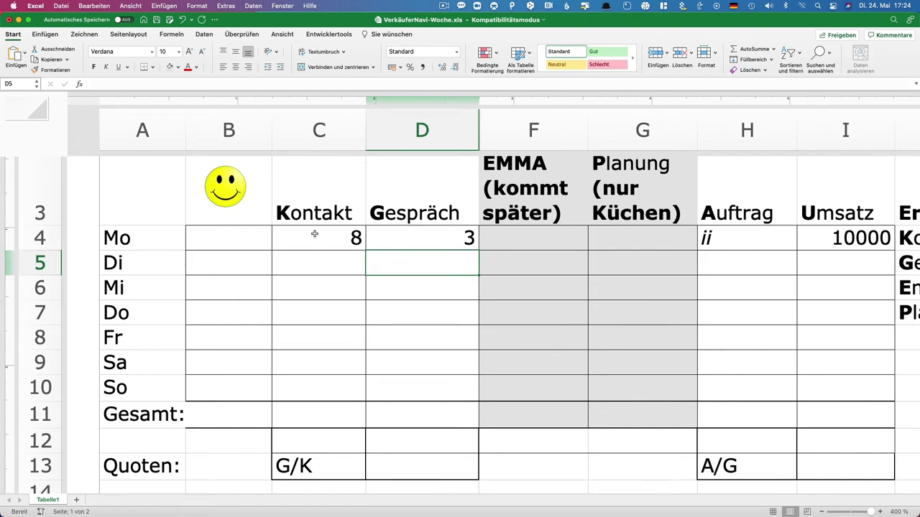
Fill in the Gesamt row with 8 for Kontakt and 3 for Gespräch, ending on the G/K quota cell
{"action": "left_click", "coordinate": [306, 414]}
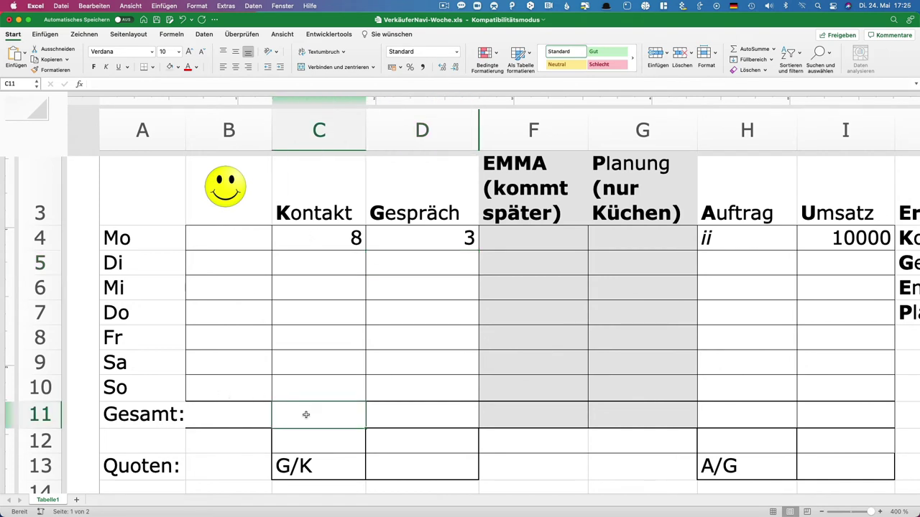
{"action": "type", "text": "8"}
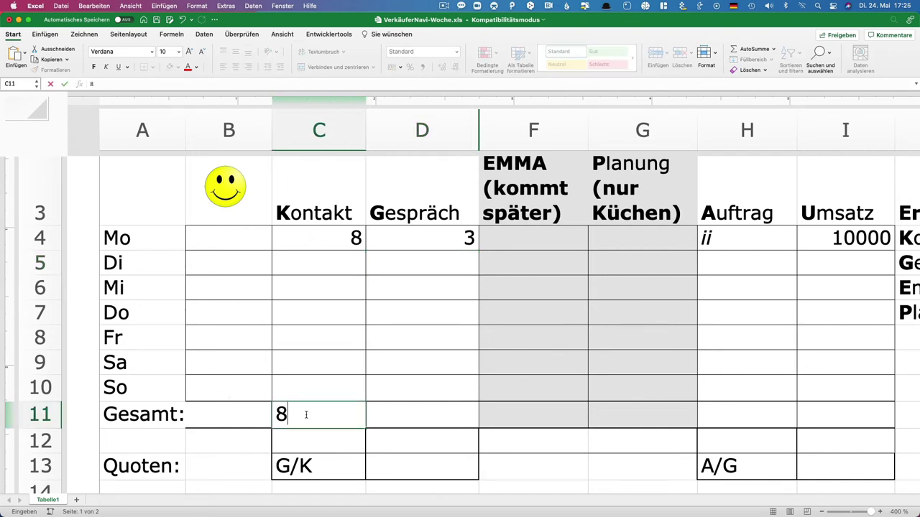
{"action": "key", "text": "Tab"}
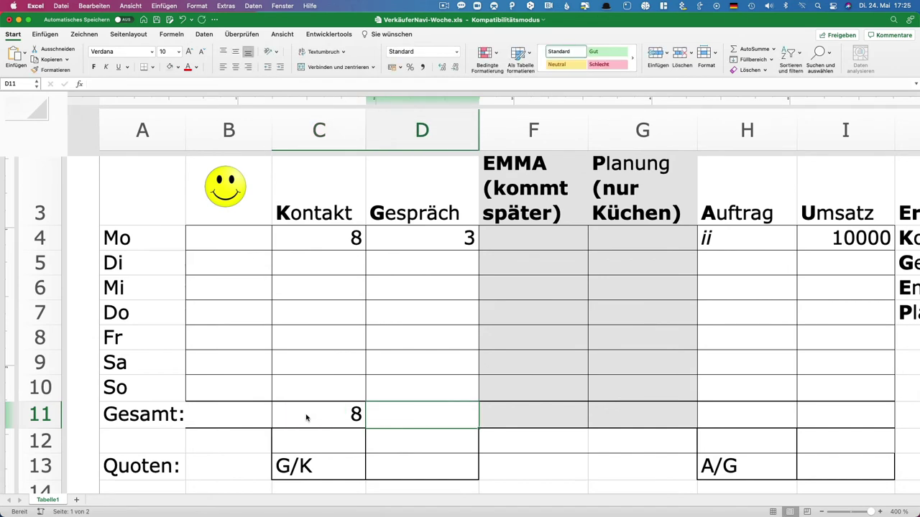
{"action": "type", "text": "3"}
{"action": "key", "text": "Down"}
{"action": "key", "text": "Down"}
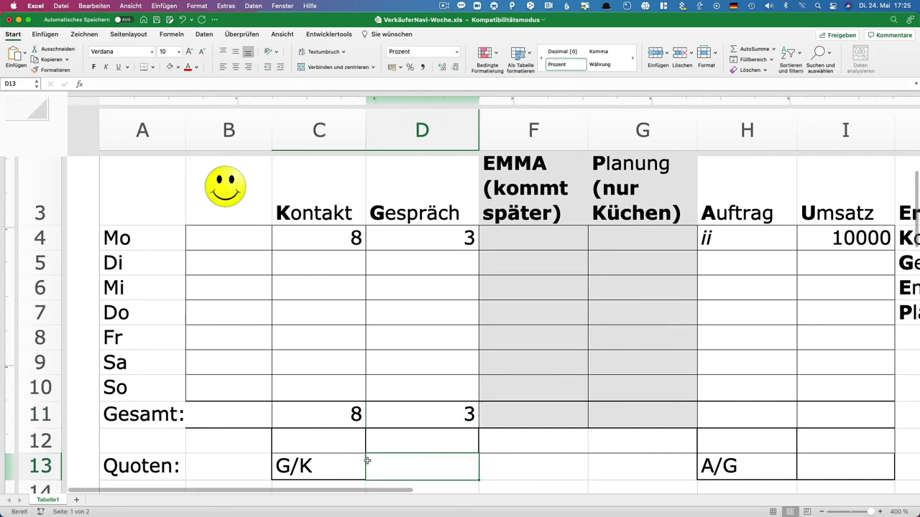
Review the Kontakt and Gespräch headings and the A/G quota label in the Quoten row
{"action": "scroll", "coordinate": [372, 212], "scroll_direction": "up", "scroll_amount": 1}
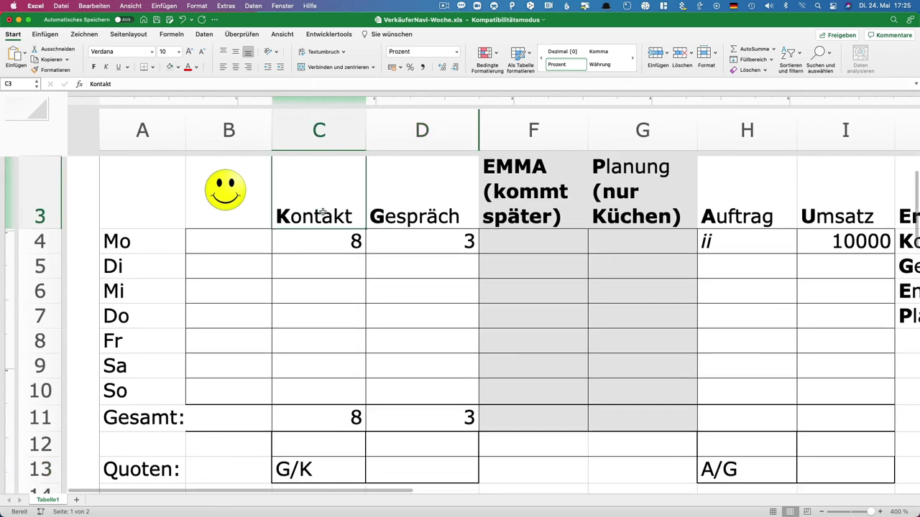
{"action": "left_click", "coordinate": [397, 203]}
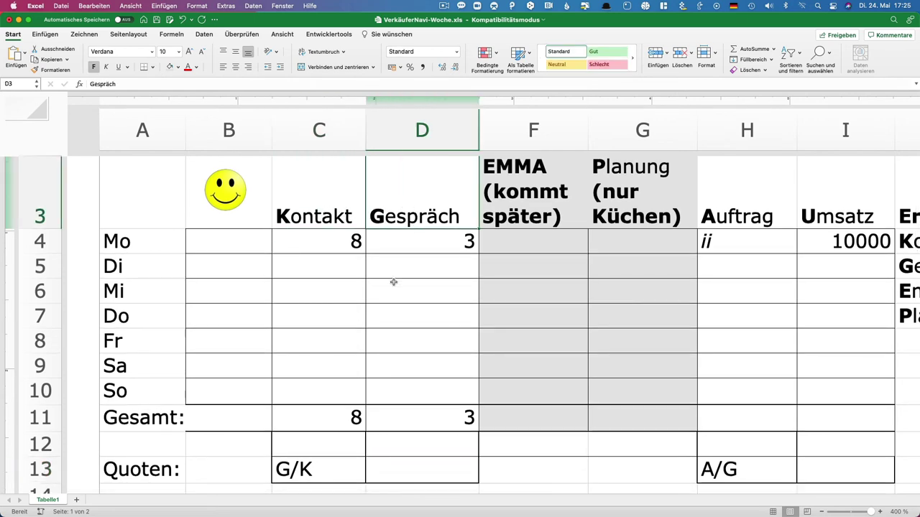
{"action": "scroll", "coordinate": [394, 281], "scroll_direction": "down", "scroll_amount": 3}
{"action": "scroll", "coordinate": [393, 282], "scroll_direction": "right", "scroll_amount": 2}
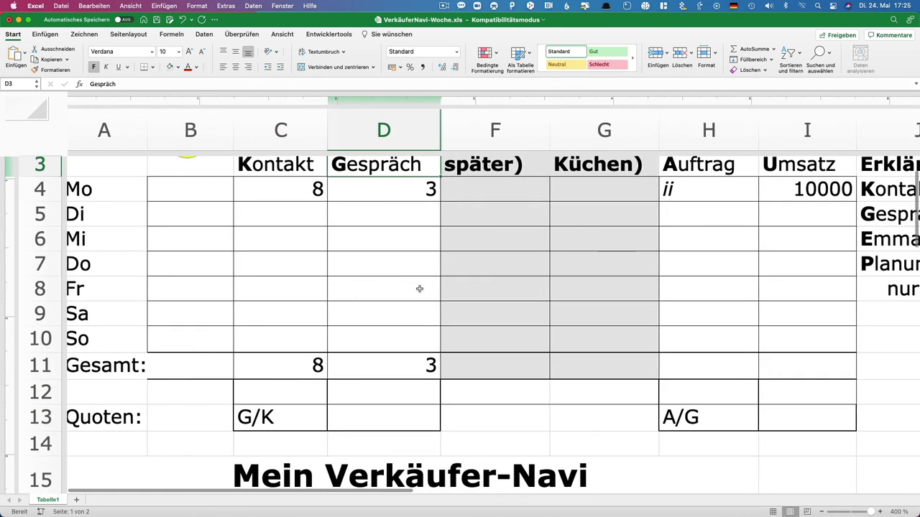
{"action": "left_click", "coordinate": [714, 413]}
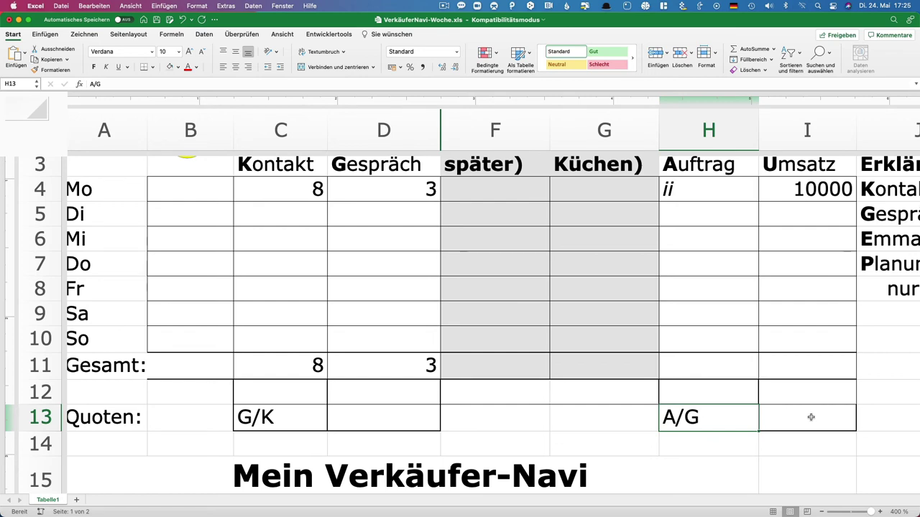
Go through the Erklärung notes beside the table one by one: Kontakt, Gespräch, Emma and Planung
{"action": "scroll", "coordinate": [810, 418], "scroll_direction": "up", "scroll_amount": 2}
{"action": "scroll", "coordinate": [810, 417], "scroll_direction": "right", "scroll_amount": 6}
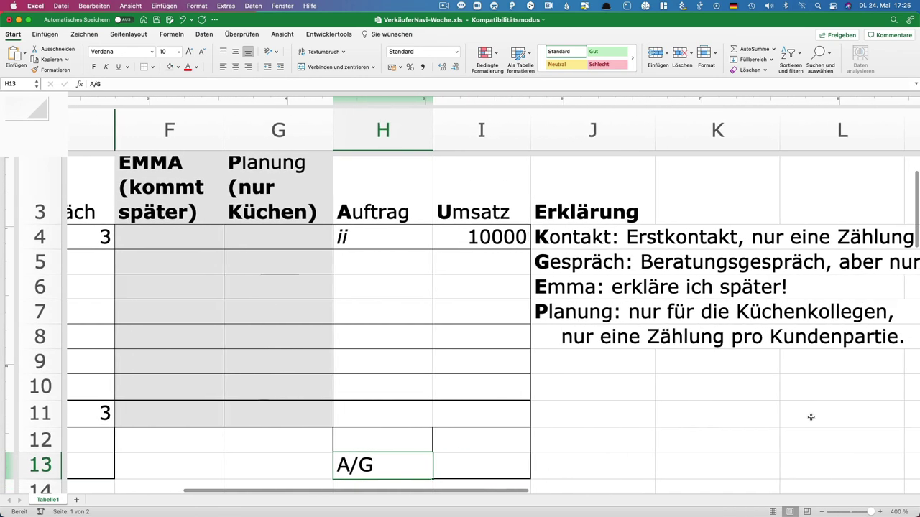
{"action": "scroll", "coordinate": [811, 418], "scroll_direction": "right", "scroll_amount": 3}
{"action": "scroll", "coordinate": [811, 418], "scroll_direction": "up", "scroll_amount": 1}
{"action": "left_click", "coordinate": [447, 256]}
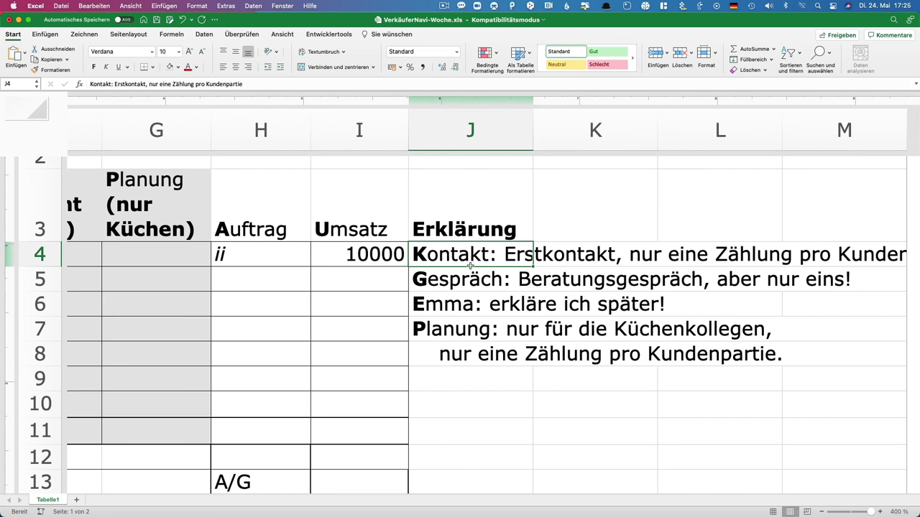
{"action": "left_click", "coordinate": [466, 279]}
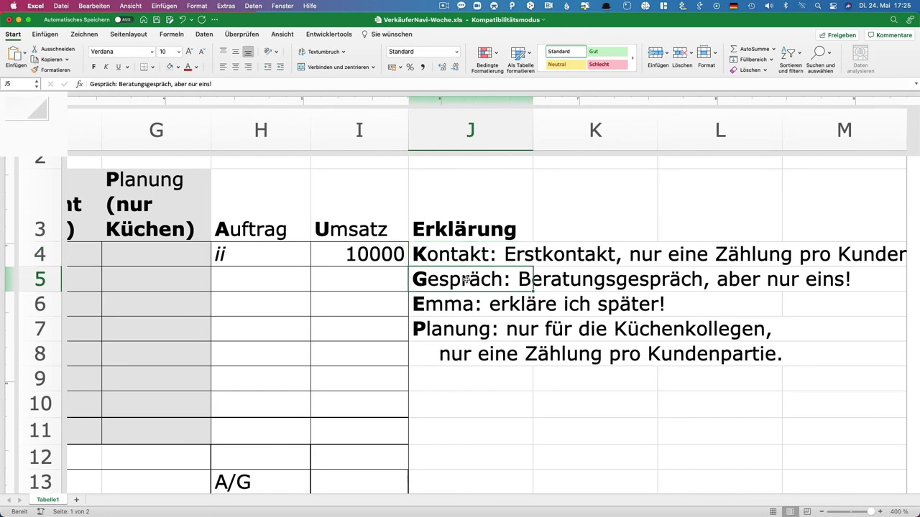
{"action": "left_click", "coordinate": [463, 309]}
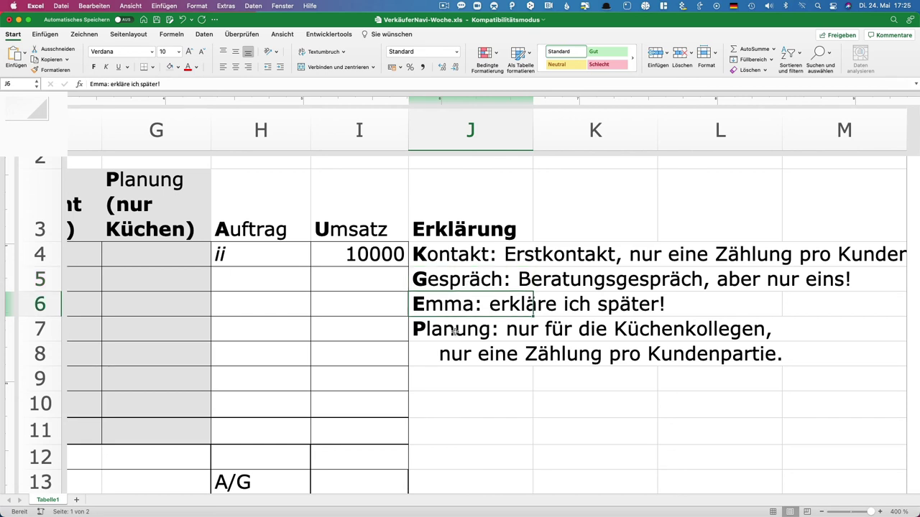
{"action": "left_click", "coordinate": [455, 332]}
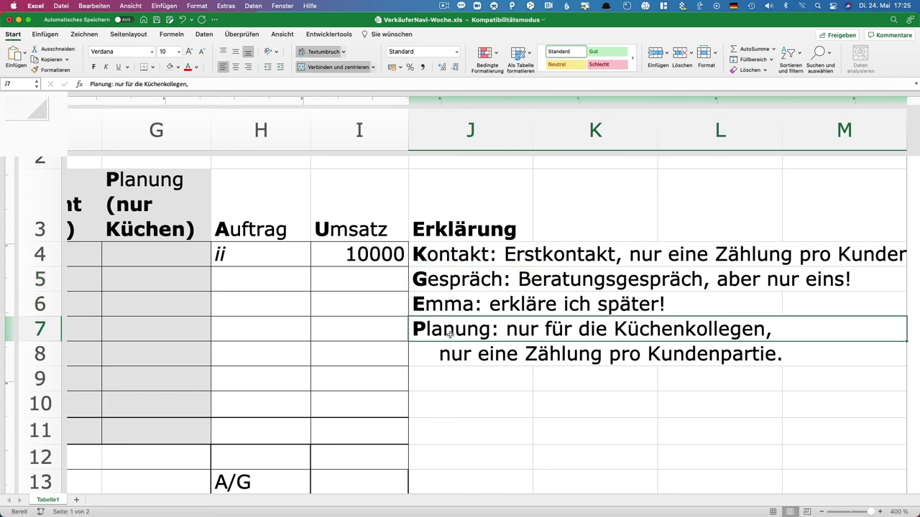